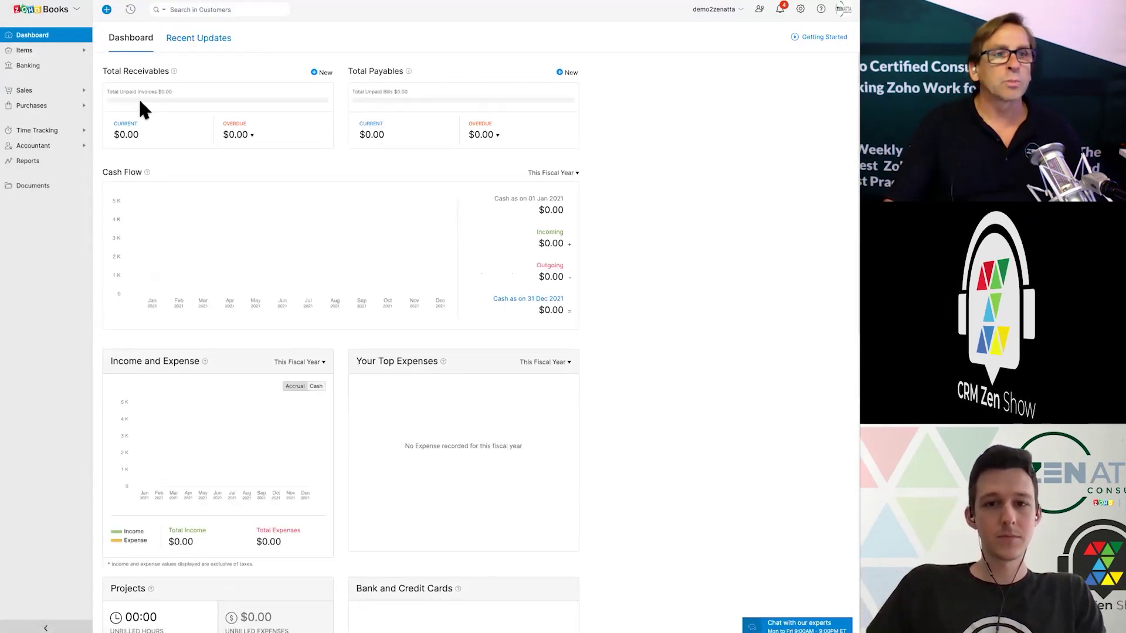
Step: Open Banking to list the Petty Cash and Undeposited Funds accounts, both at $0.00
left_click(23, 67)
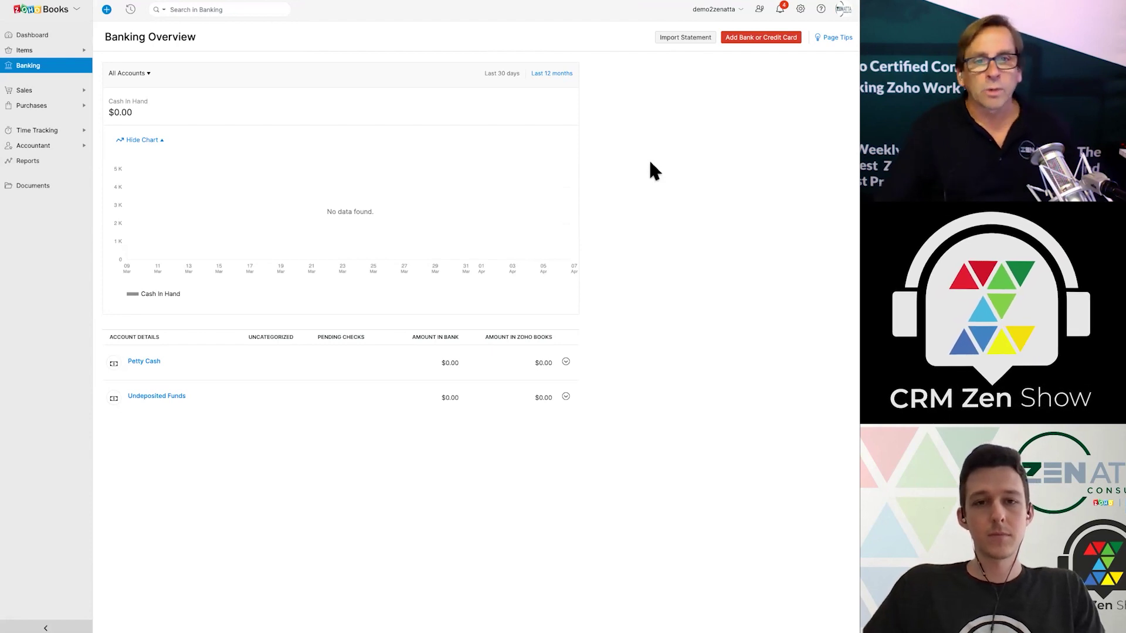
left_click(768, 44)
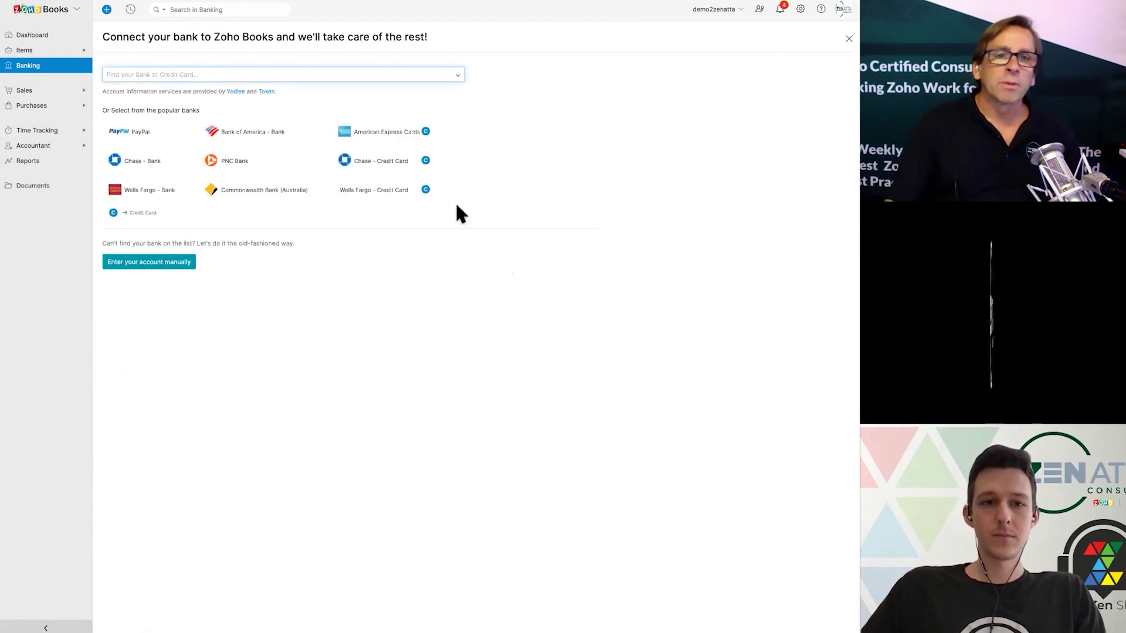
Step: Search the supported banks for 'fifth', browse the results, and close them without choosing one
left_click(158, 74)
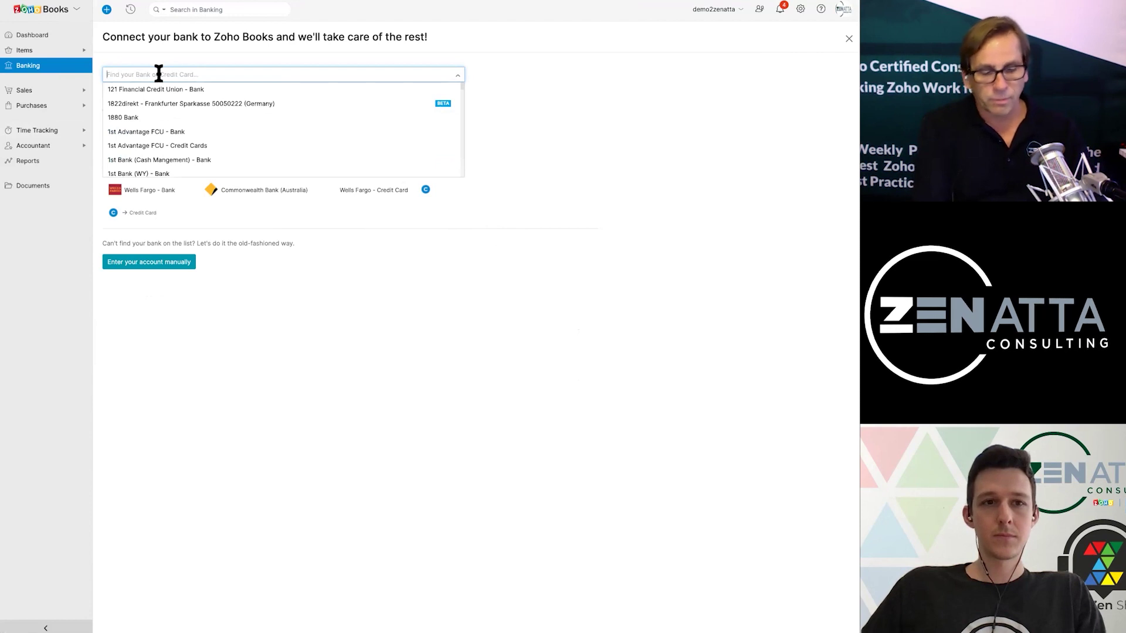
type("fir")
key("BackSpace")
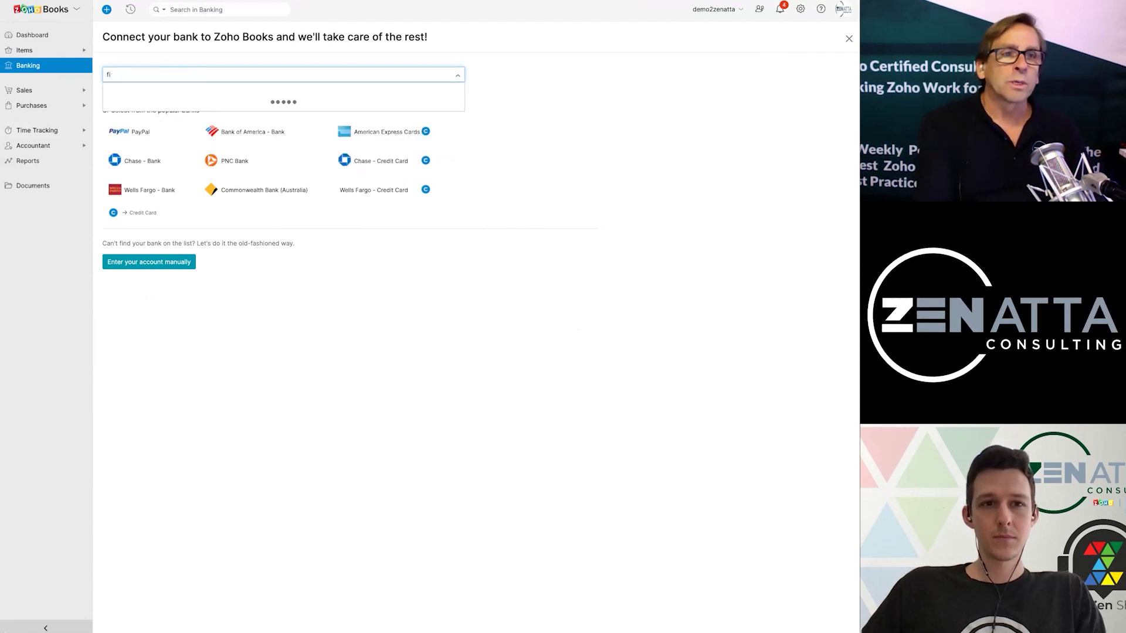
type("fth")
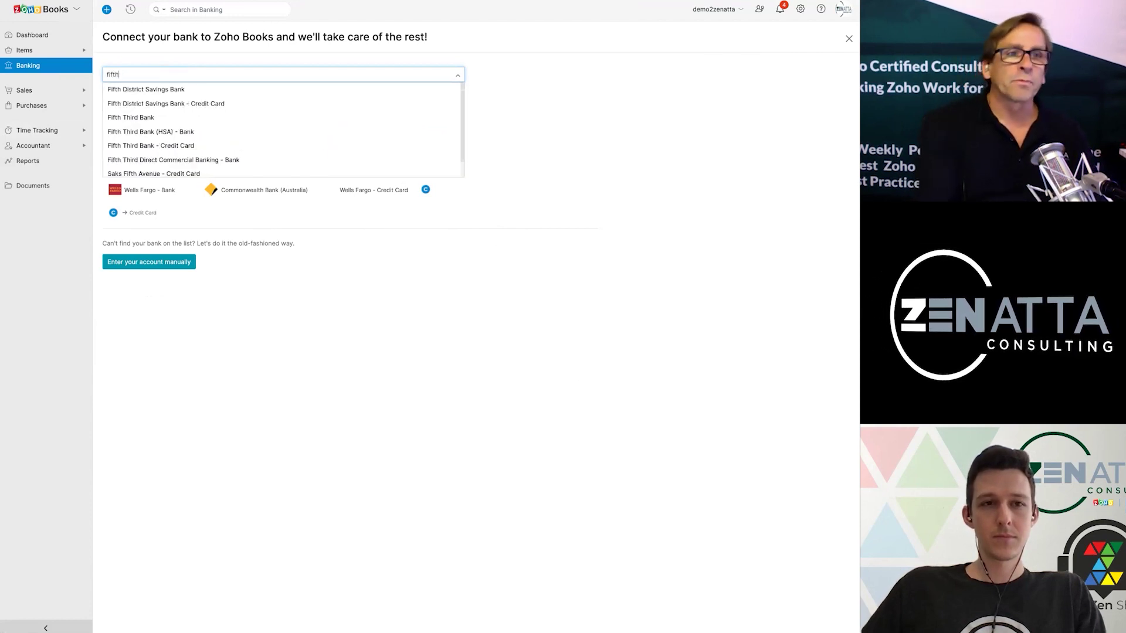
type(" thri")
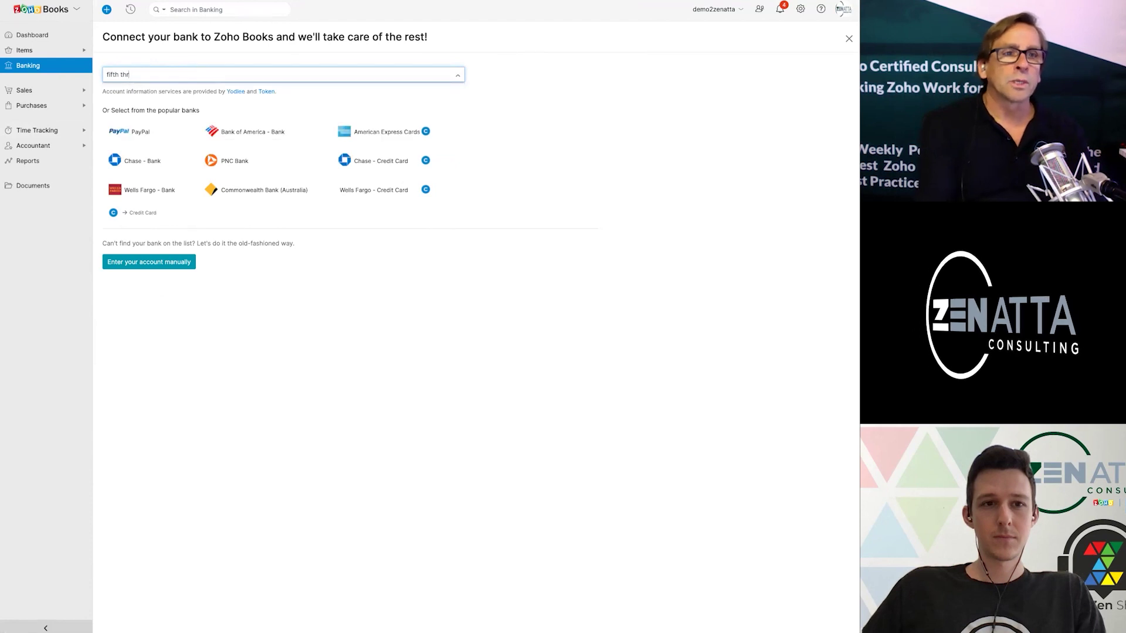
key("BackSpace")
key("BackSpace")
key("BackSpace")
key("BackSpace")
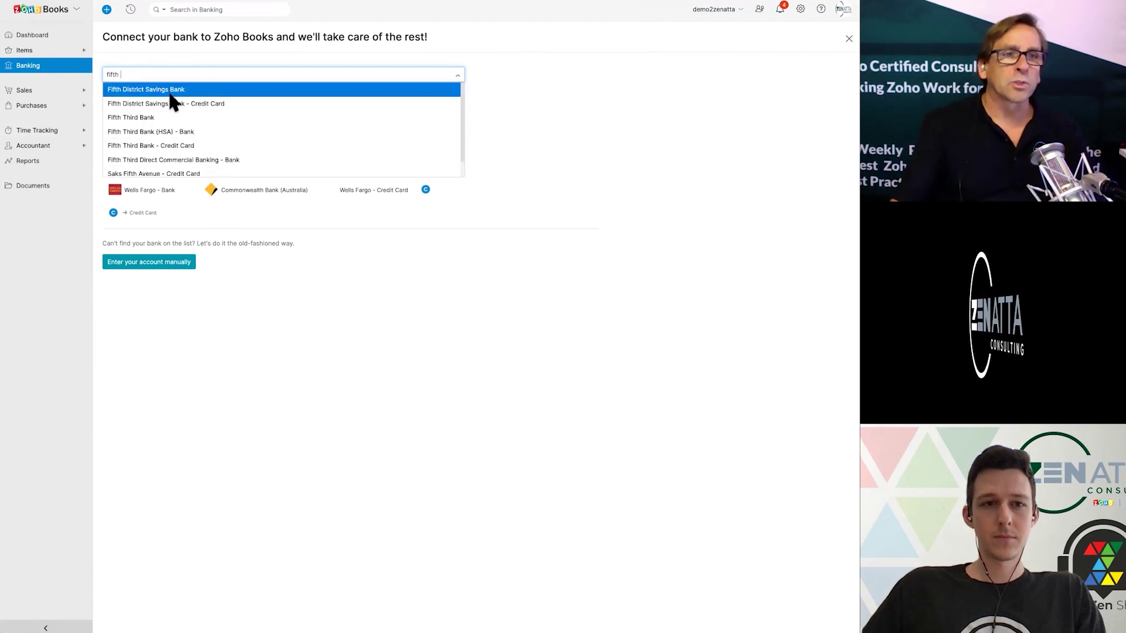
scroll(182, 127, "down", 1)
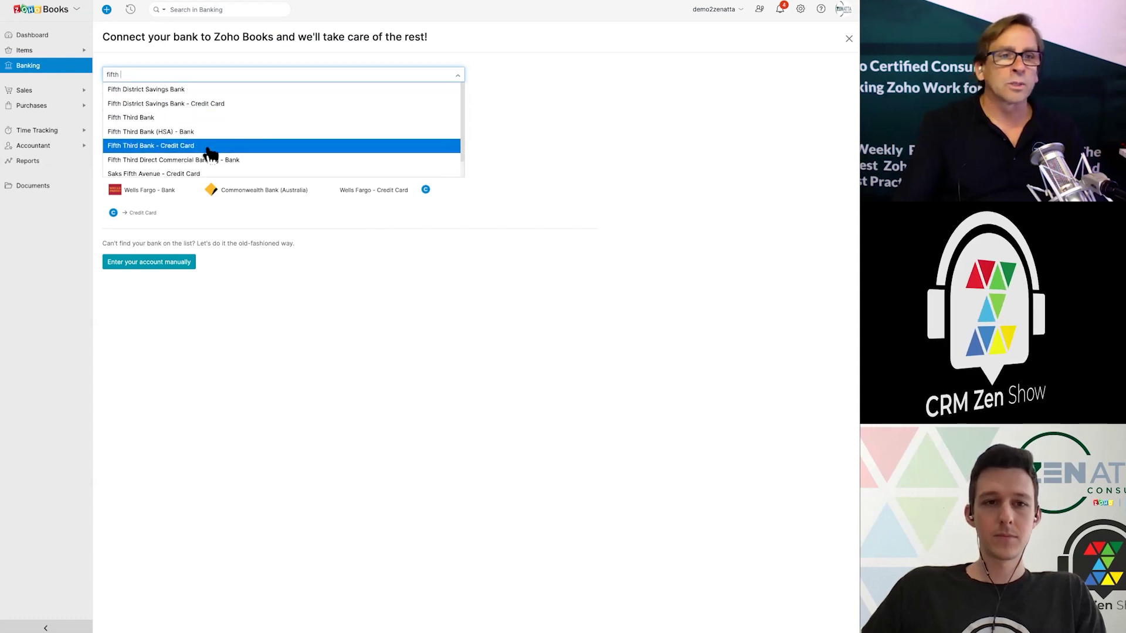
scroll(199, 155, "down", 1)
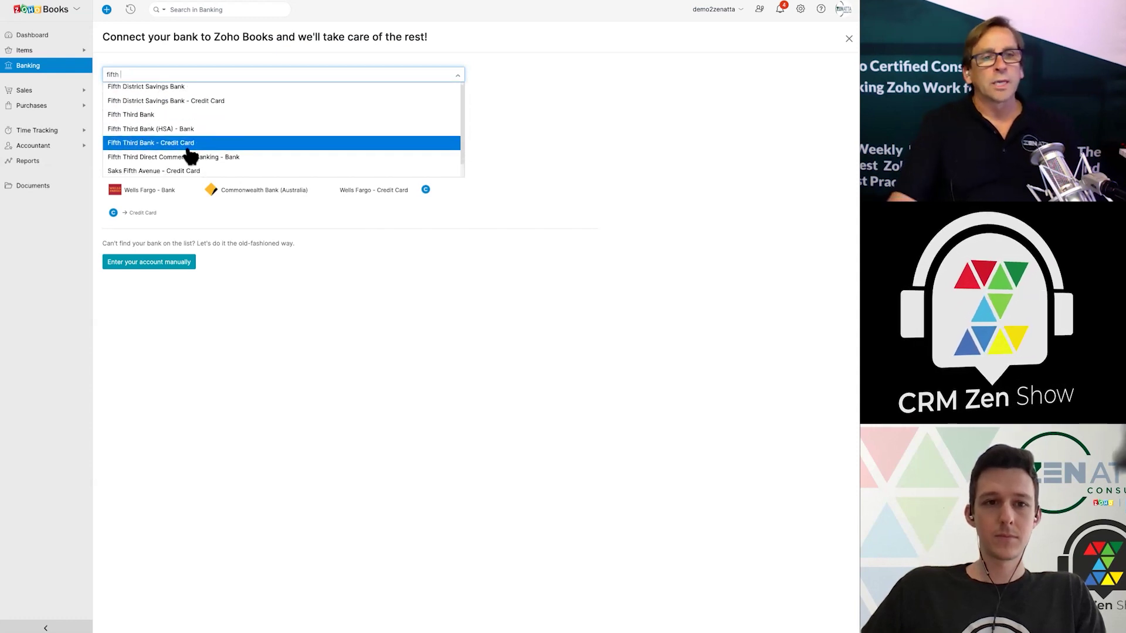
left_click(282, 287)
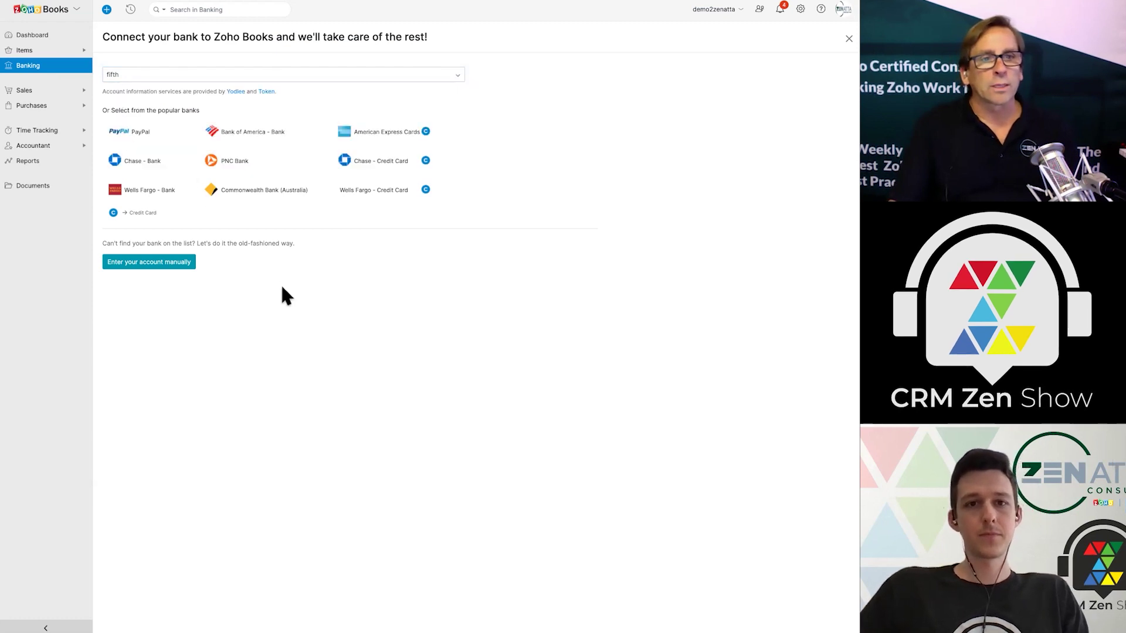
Step: Choose Bank of America - Bank and fill in the Online ID and passcode sign-in fields
left_click(248, 131)
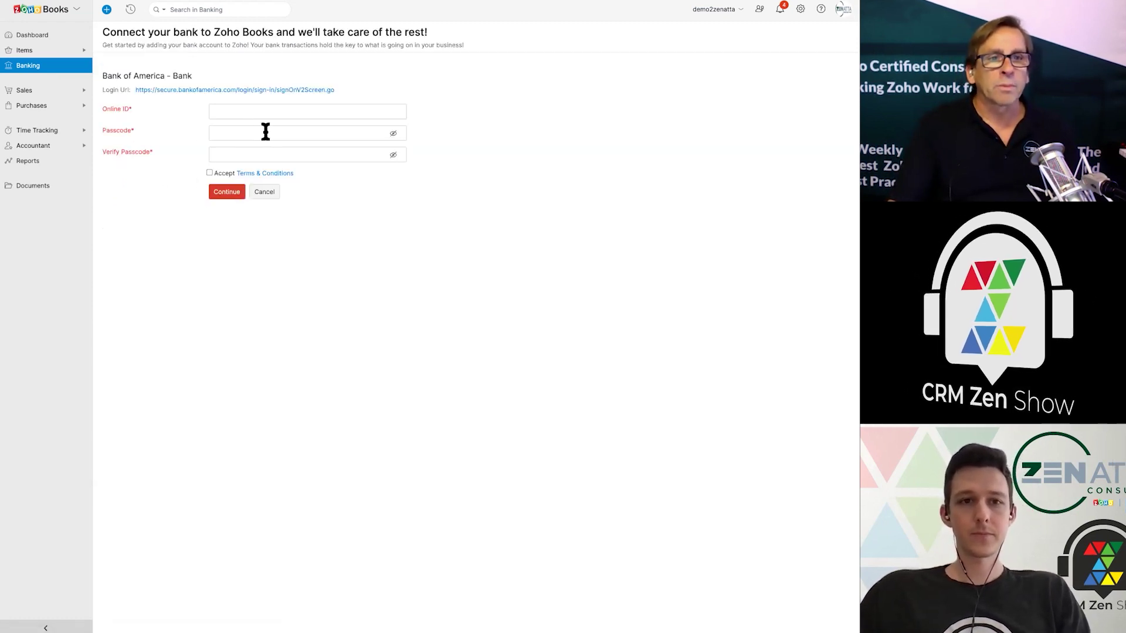
left_click(238, 111)
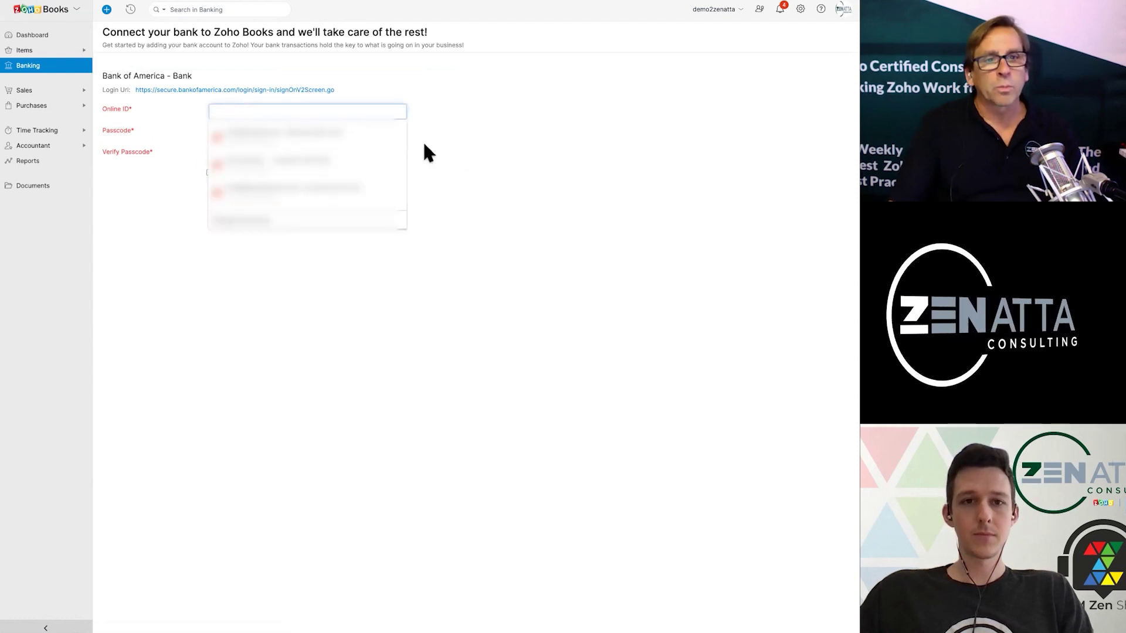
left_click(467, 153)
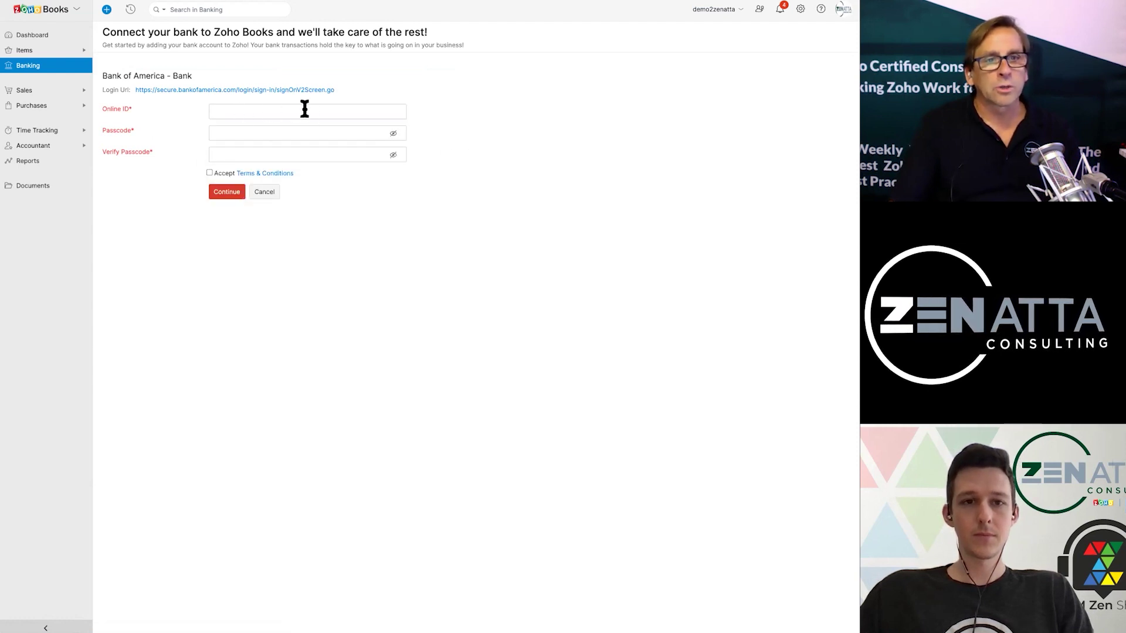
left_click(393, 134)
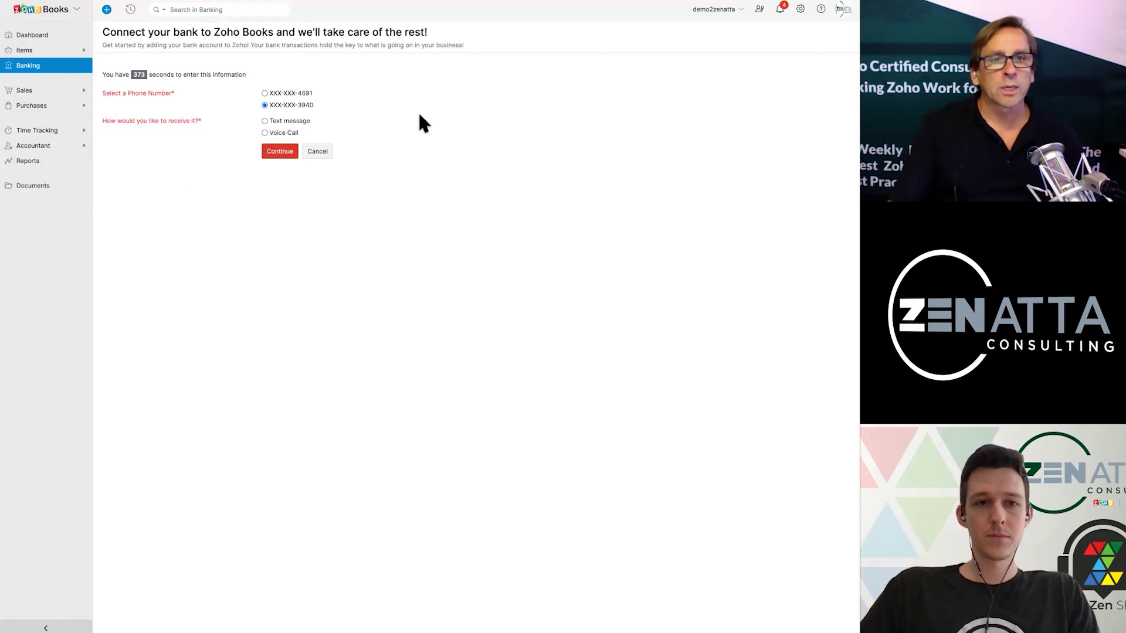
Step: Verify the Bank of America sign-in with an authorization code sent by text message
left_click(264, 121)
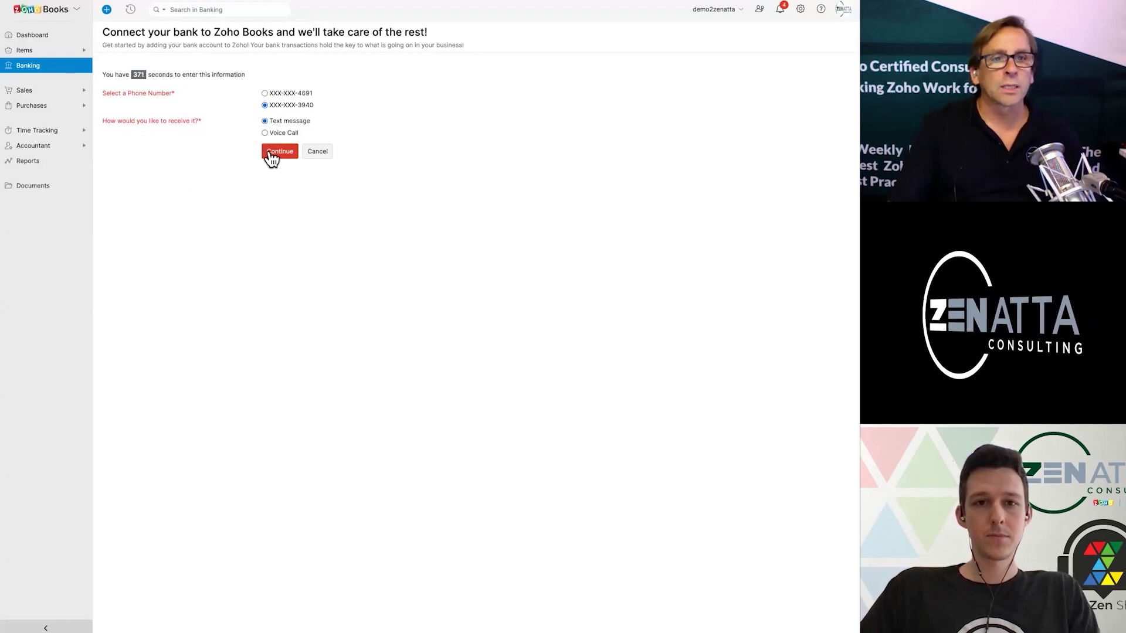
left_click(270, 152)
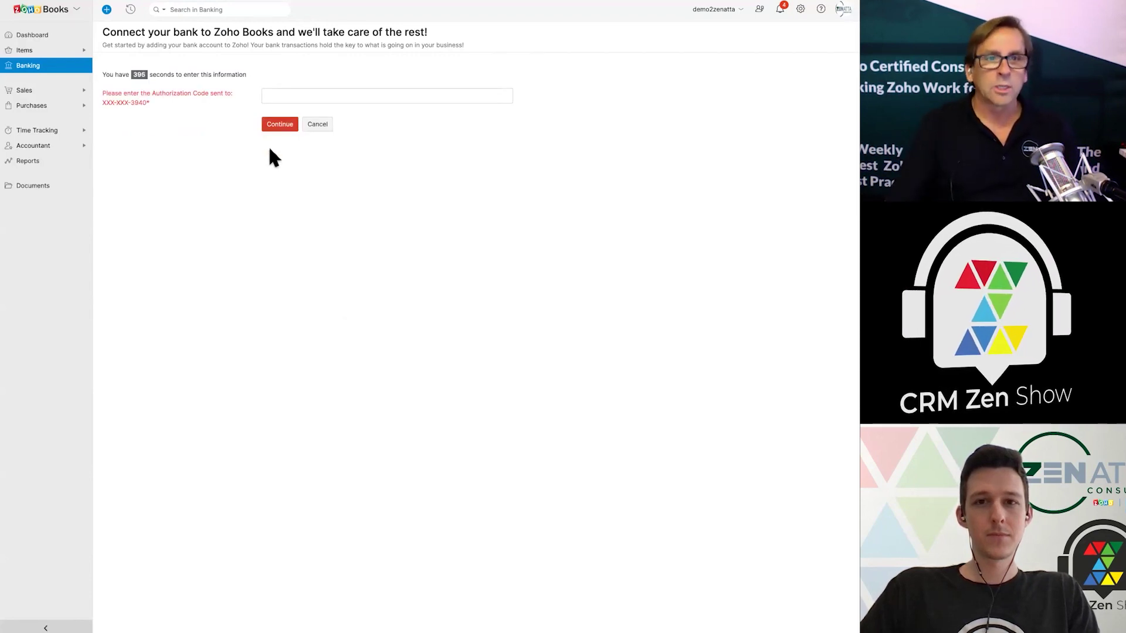
left_click(290, 93)
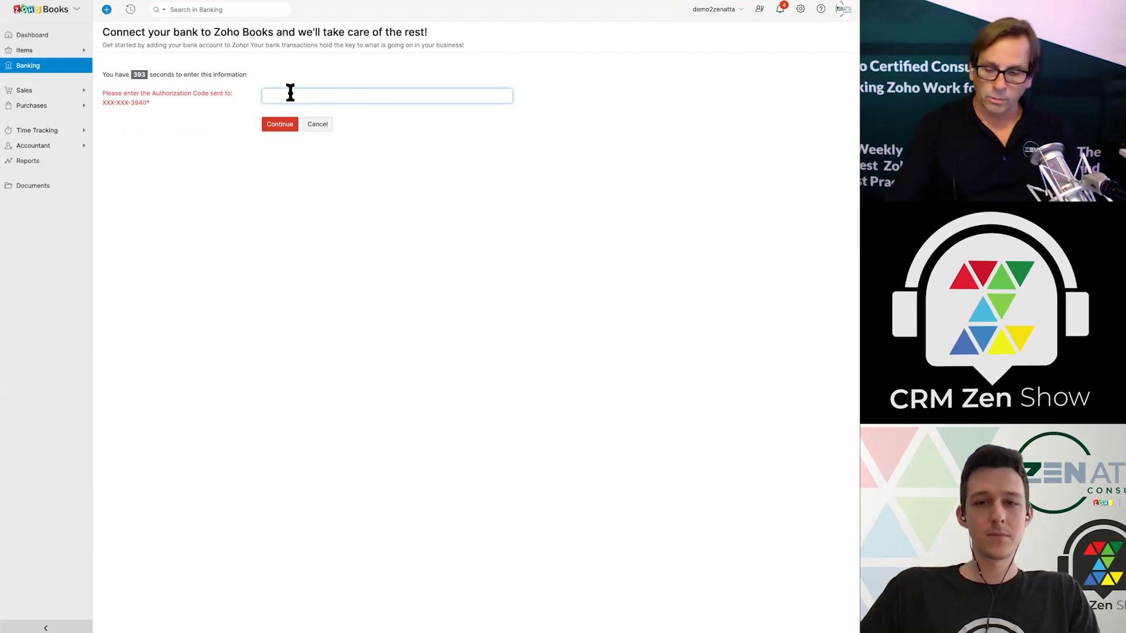
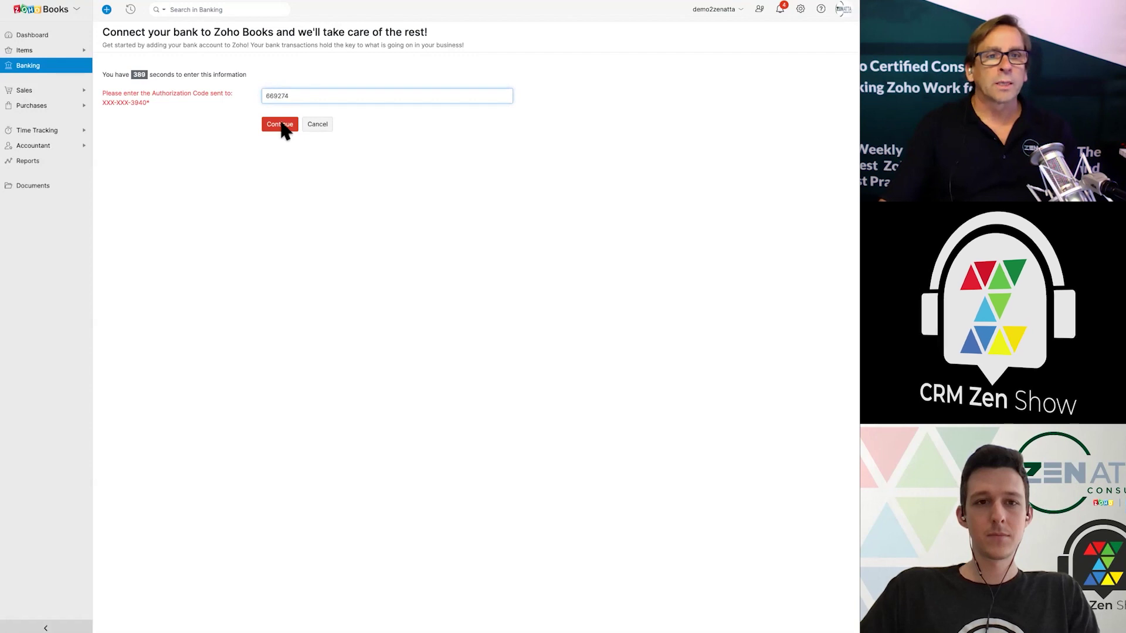
left_click(282, 125)
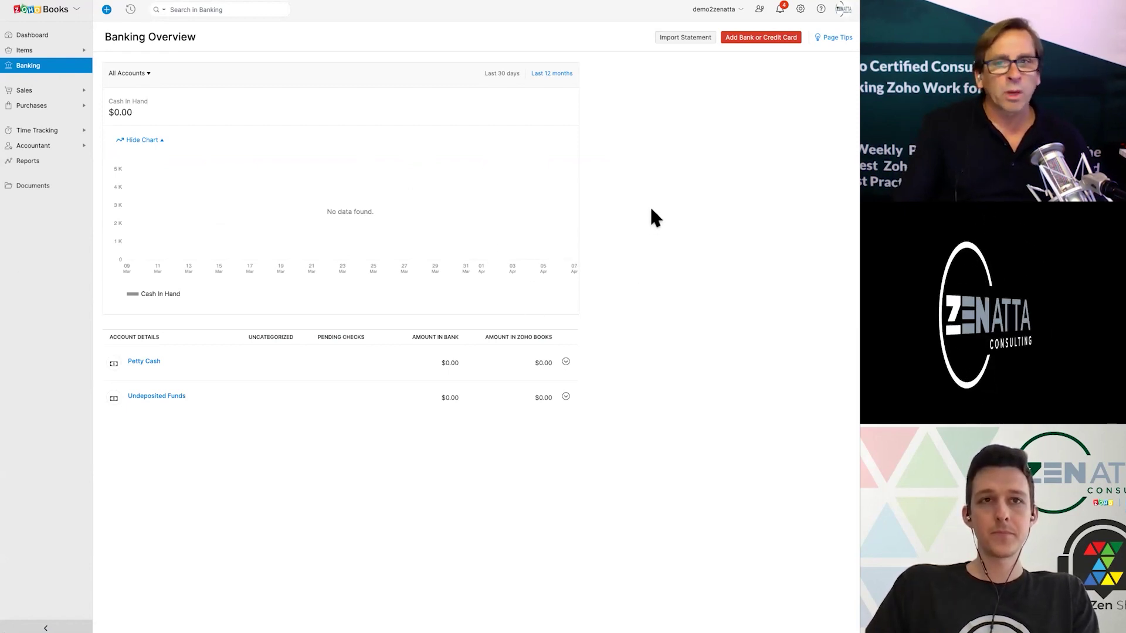
left_click(772, 38)
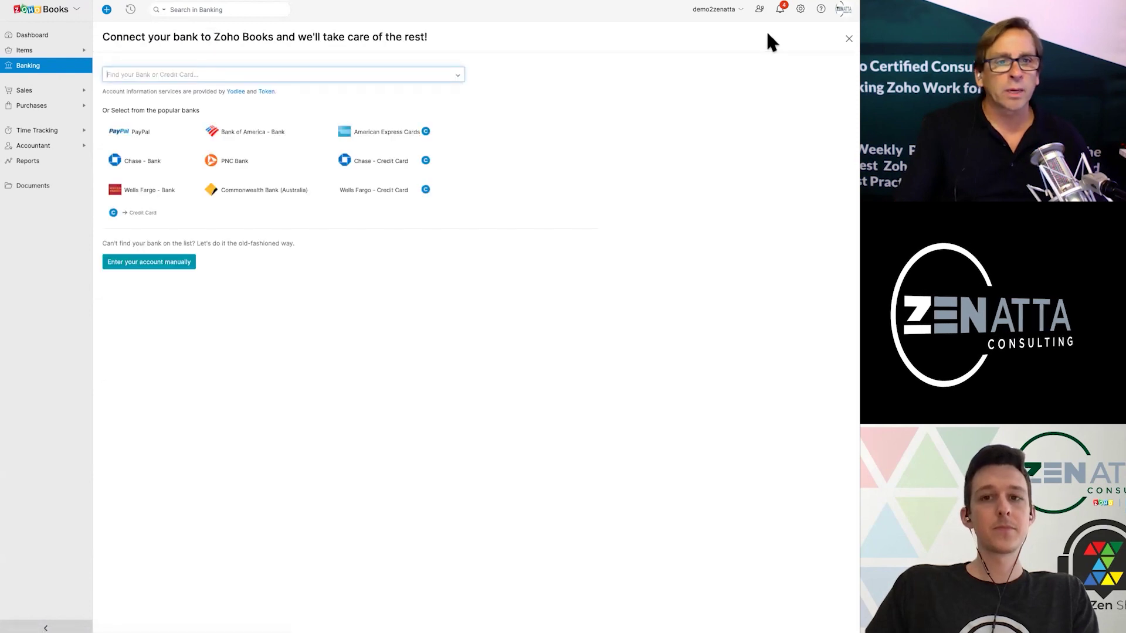
left_click(245, 135)
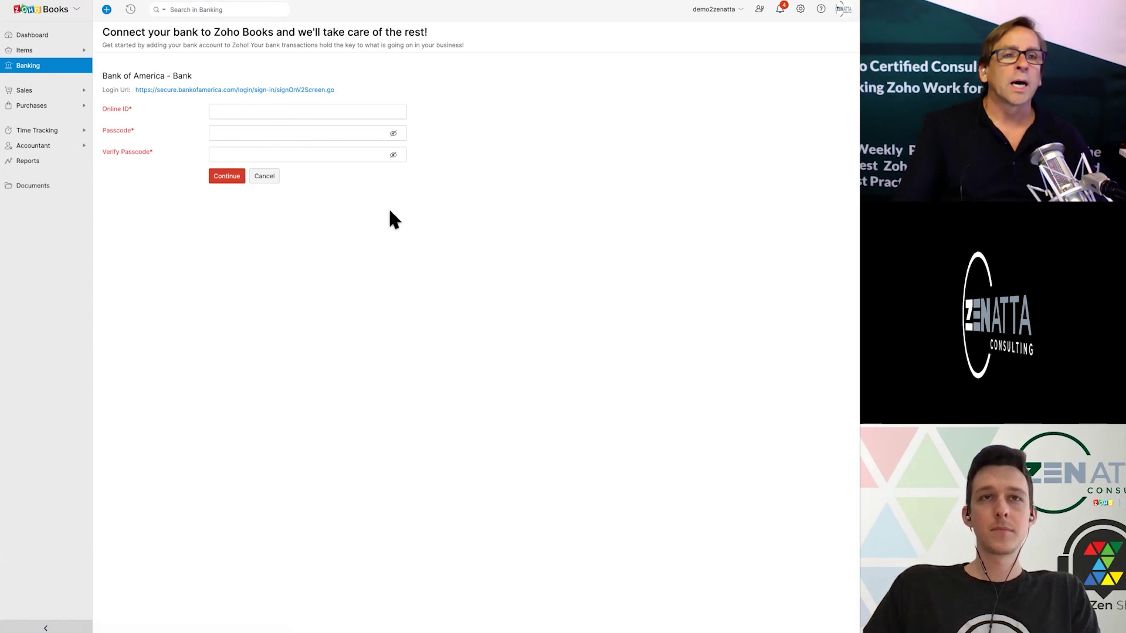
left_click(24, 69)
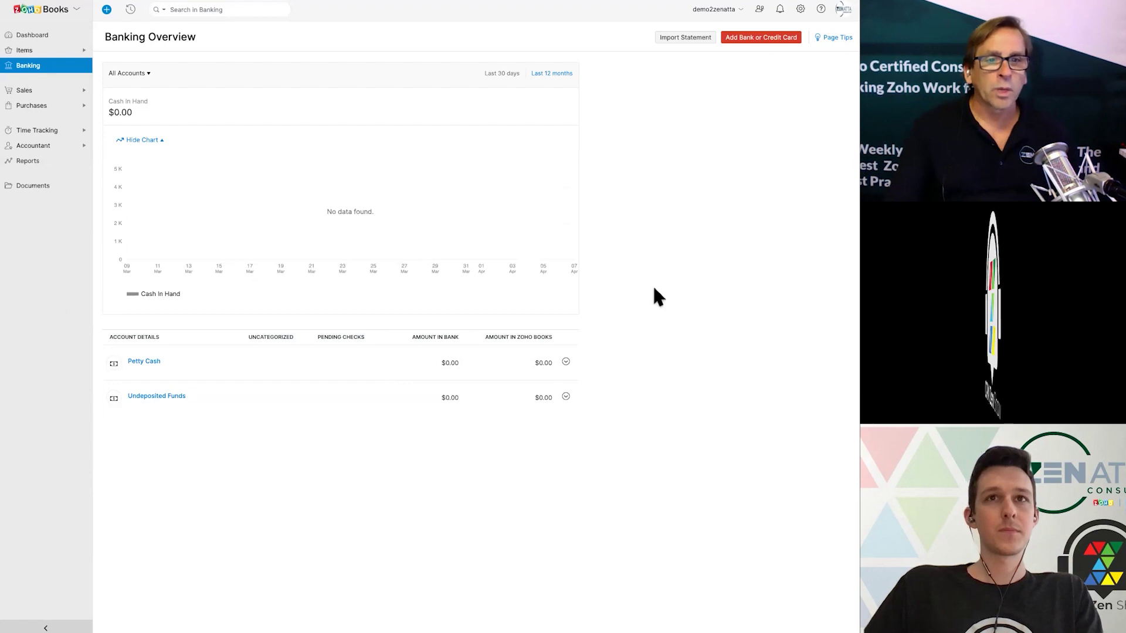
Step: Start a new bank connection to Bank of America - Bank to load its three accounts
left_click(760, 37)
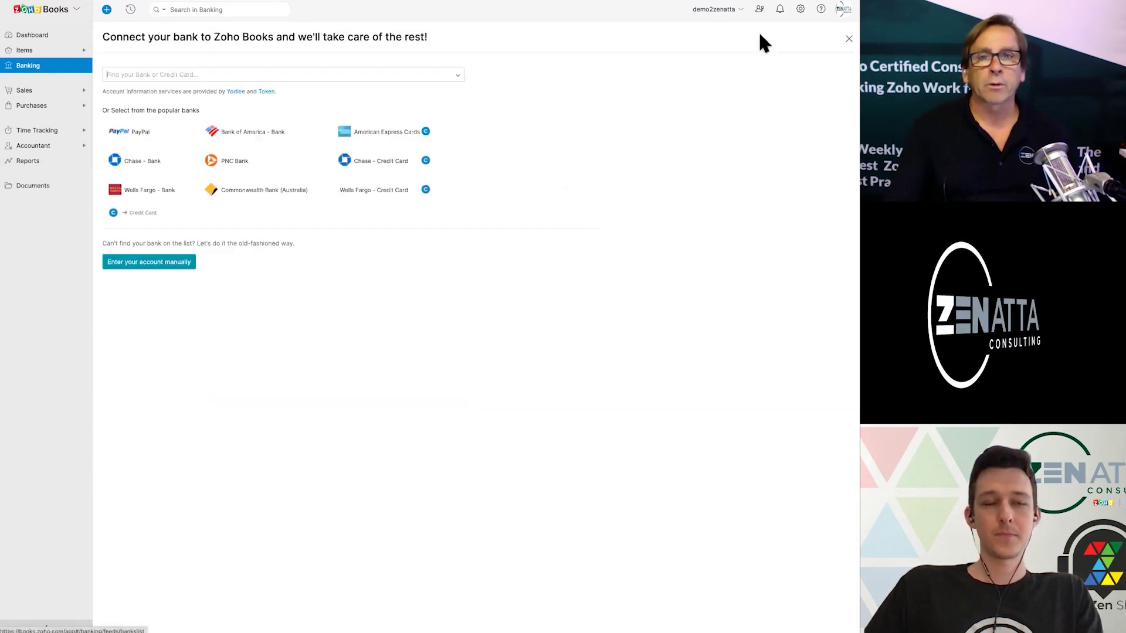
left_click(235, 136)
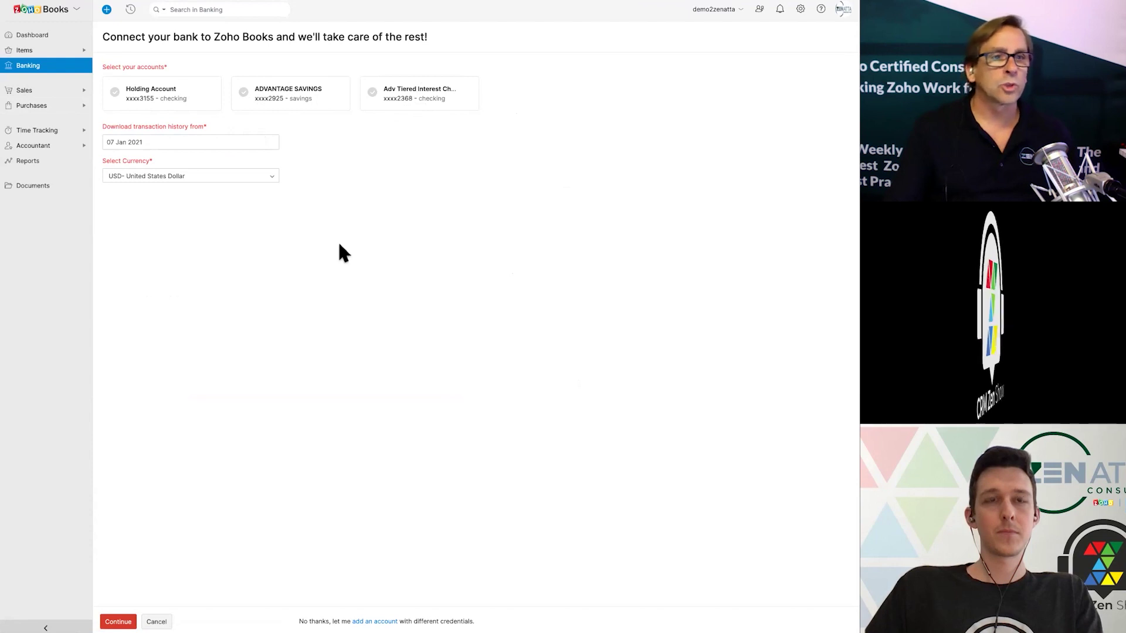
Step: Link the Holding Account, downloading its transaction history from 01 Apr 2021
left_click(116, 102)
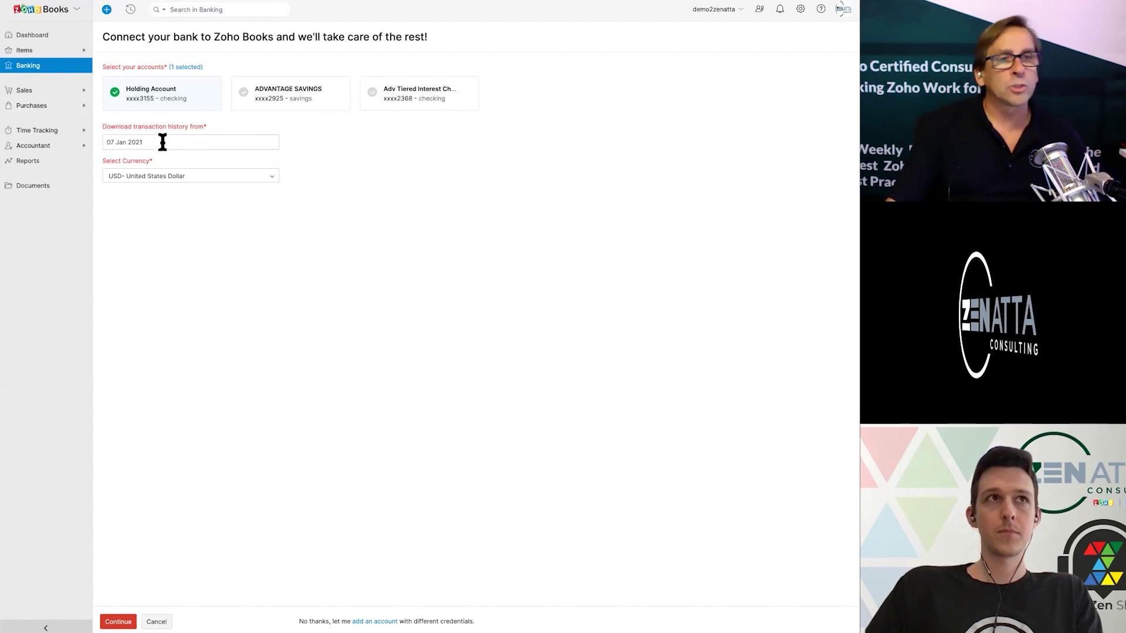
left_click(163, 142)
left_click(208, 169)
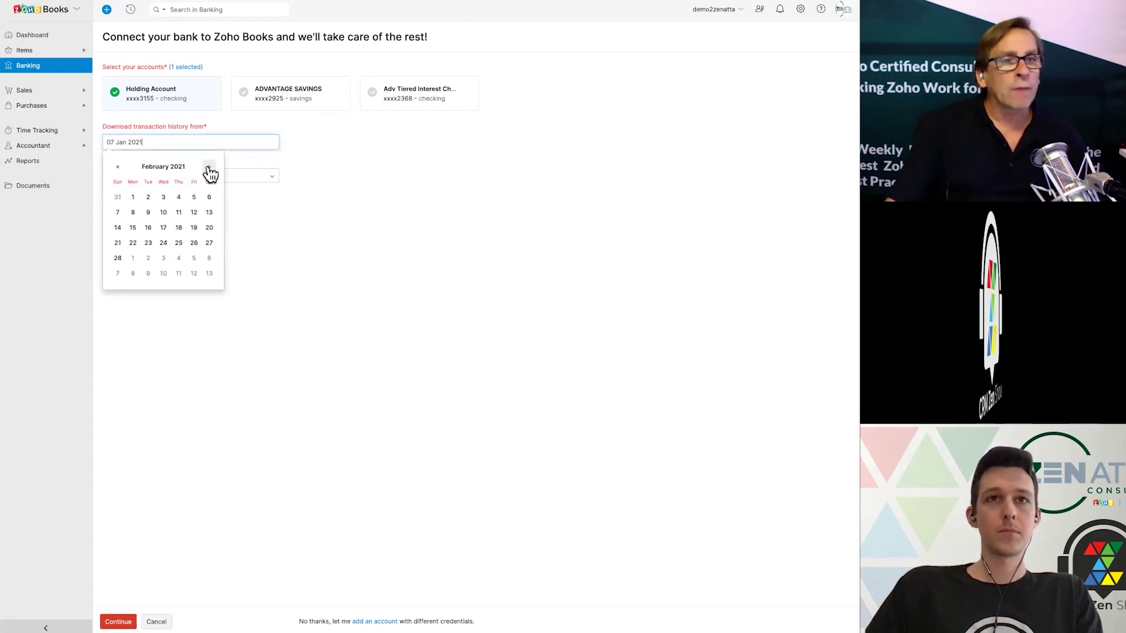
left_click(209, 169)
left_click(208, 169)
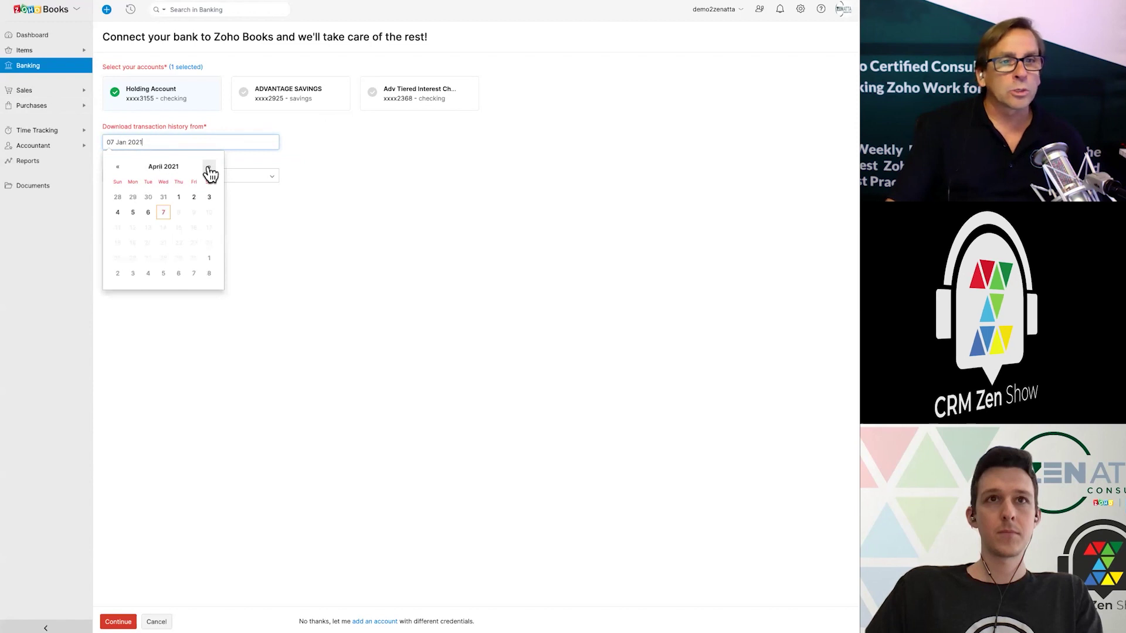
left_click(179, 198)
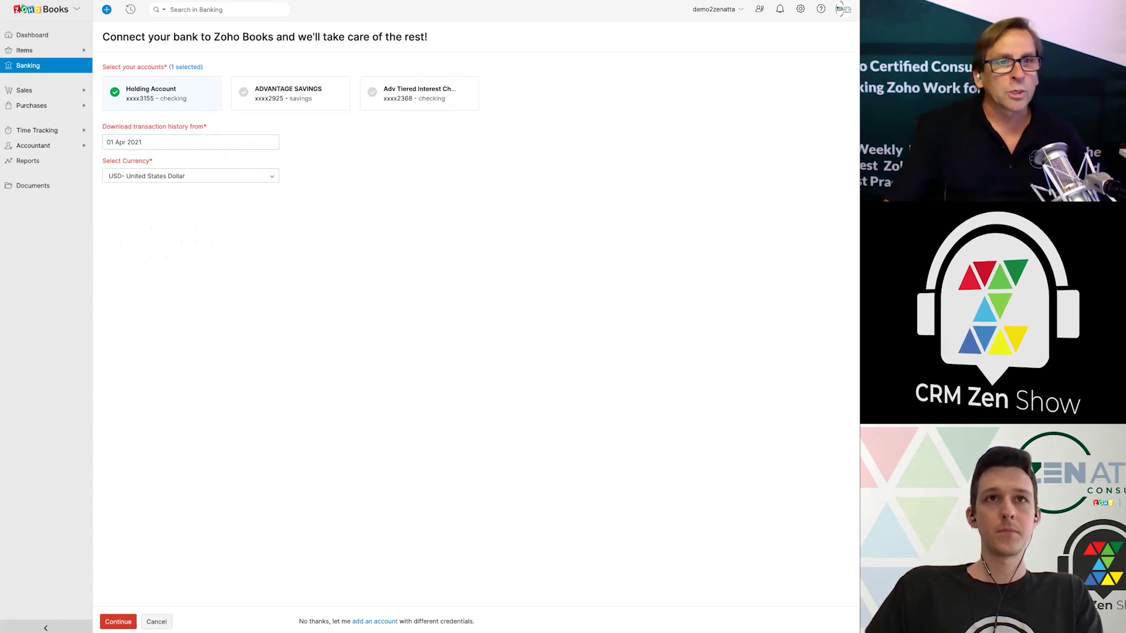
left_click(118, 621)
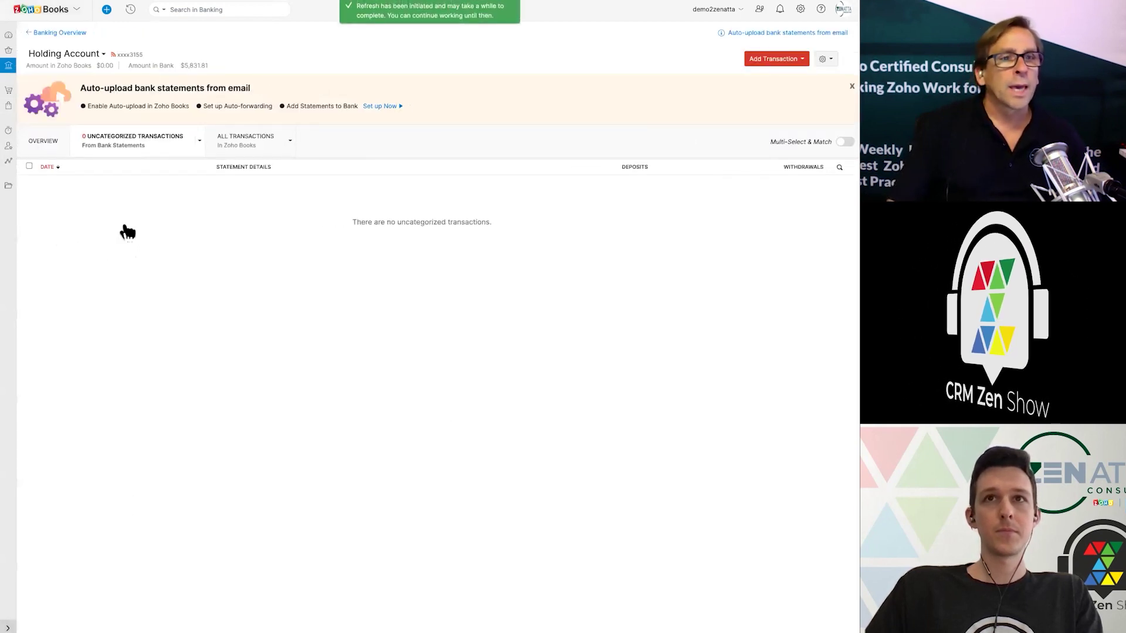
Step: View the Holding Account's five imported transactions, then go back to the Banking Overview
left_click(33, 34)
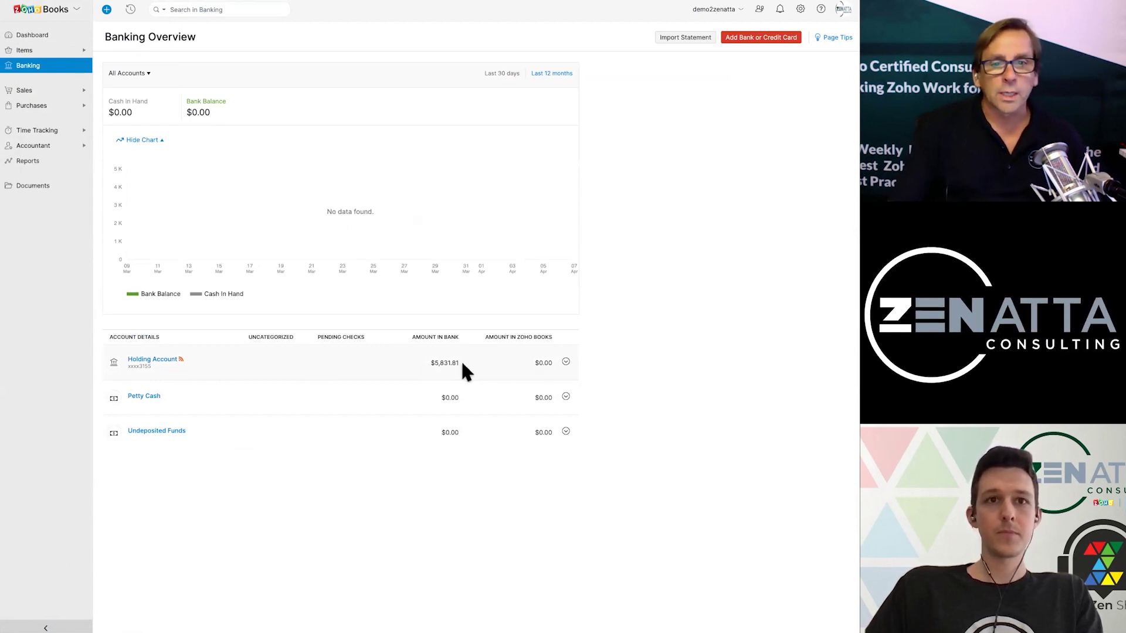
left_click(158, 361)
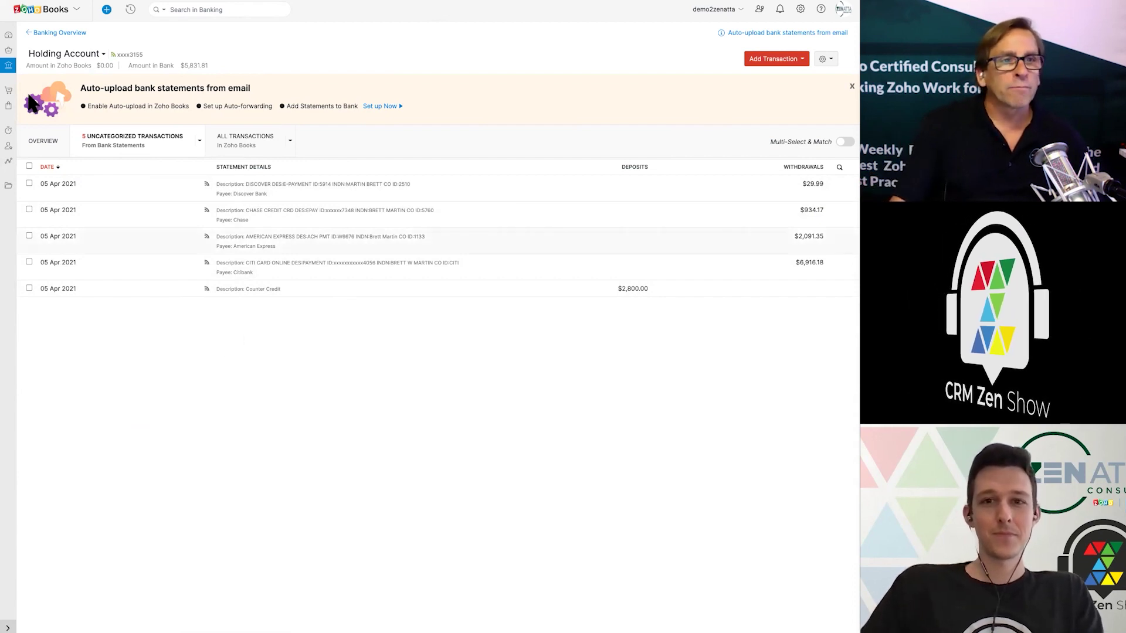
left_click(32, 35)
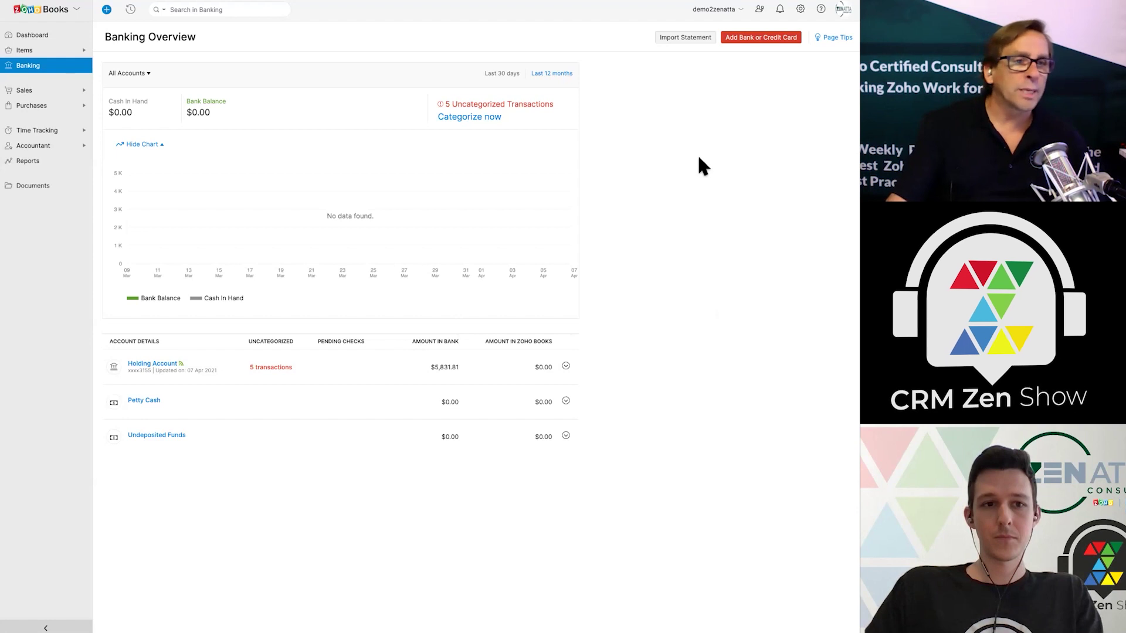
left_click(801, 10)
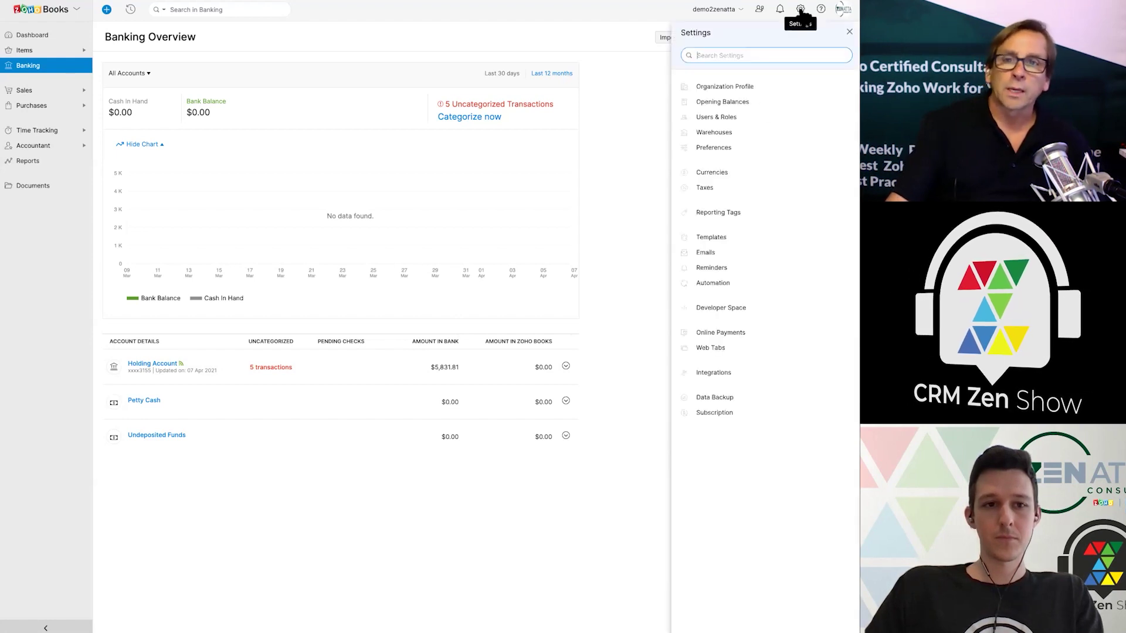
left_click(739, 101)
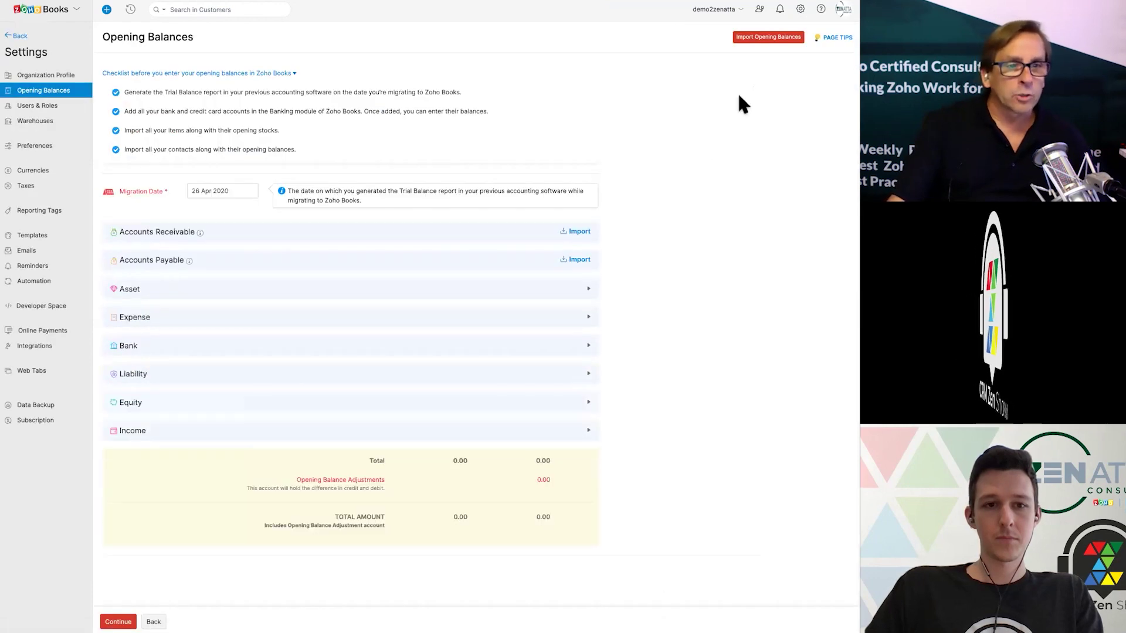
left_click(589, 349)
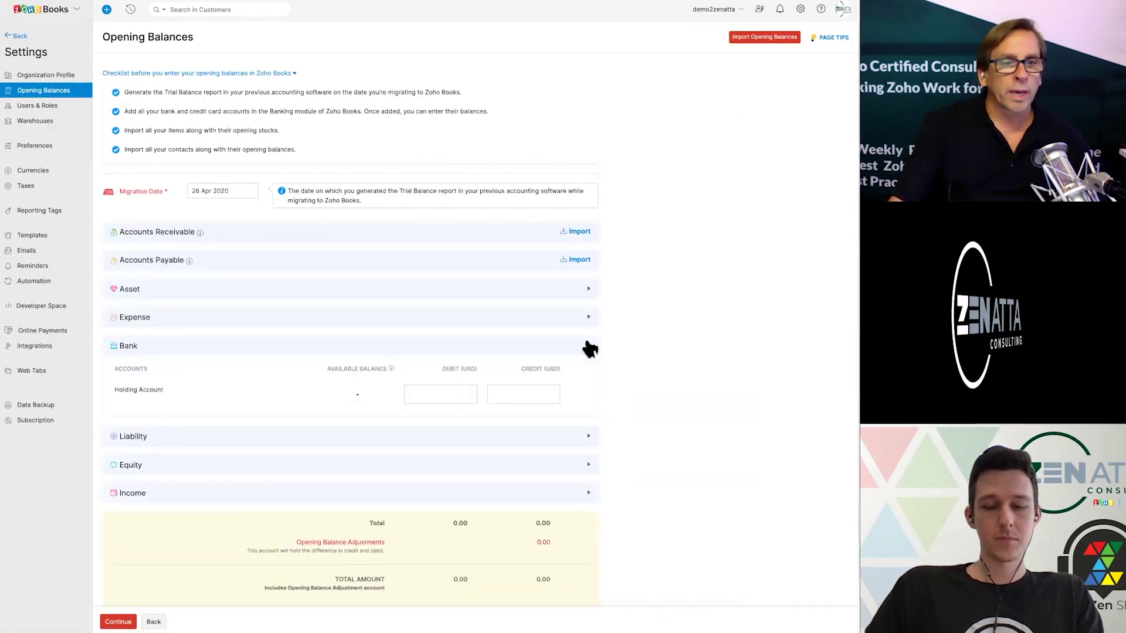
left_click(443, 396)
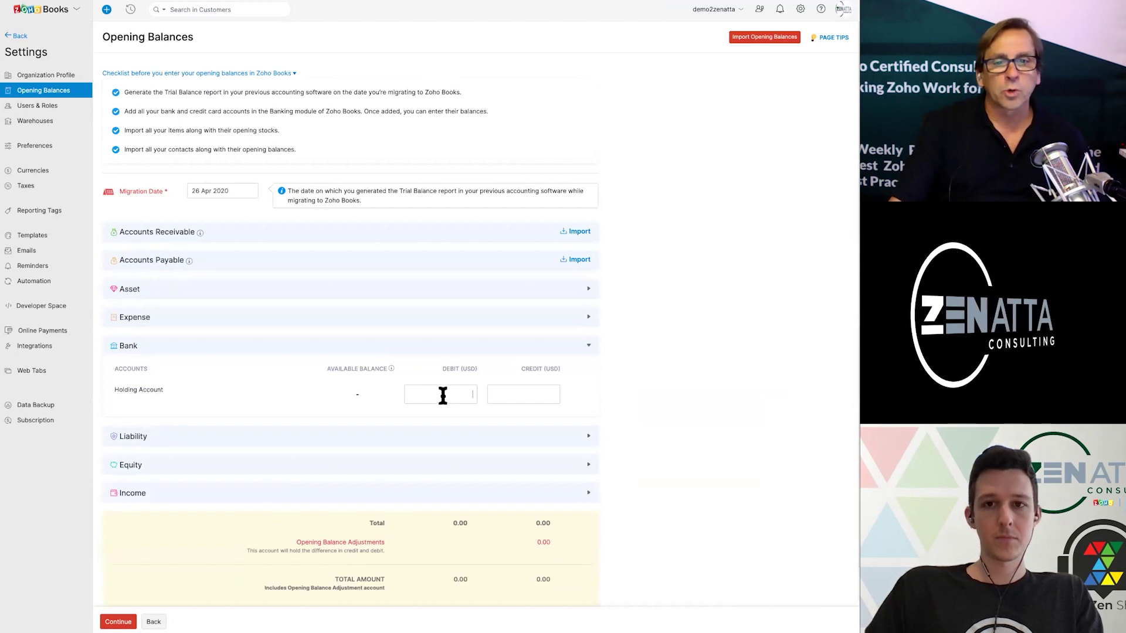
left_click(519, 394)
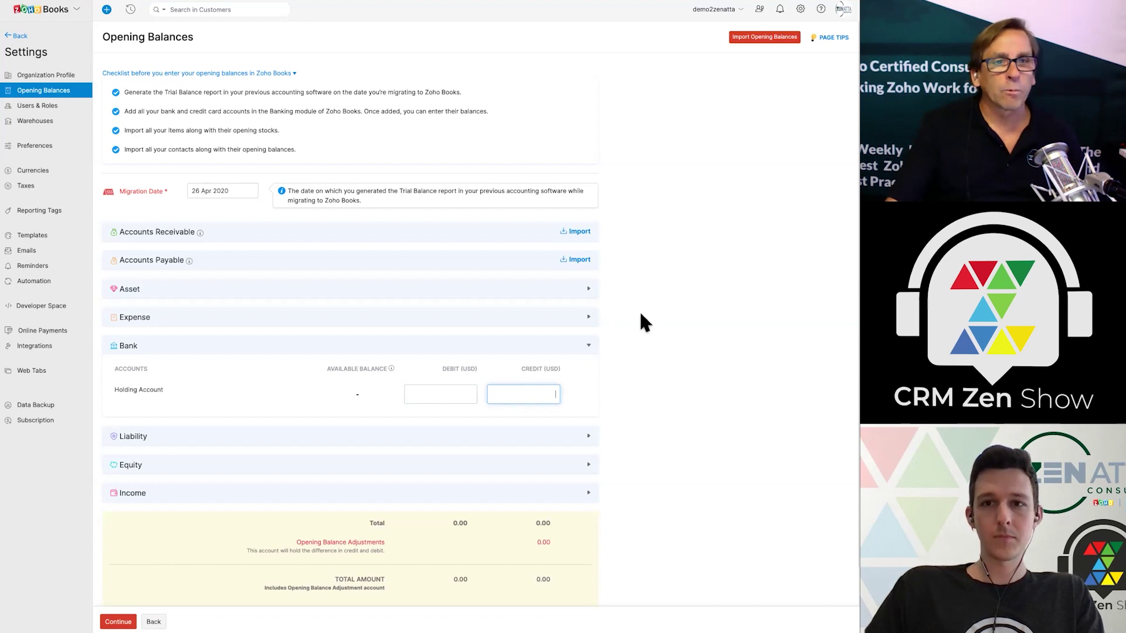
left_click(11, 36)
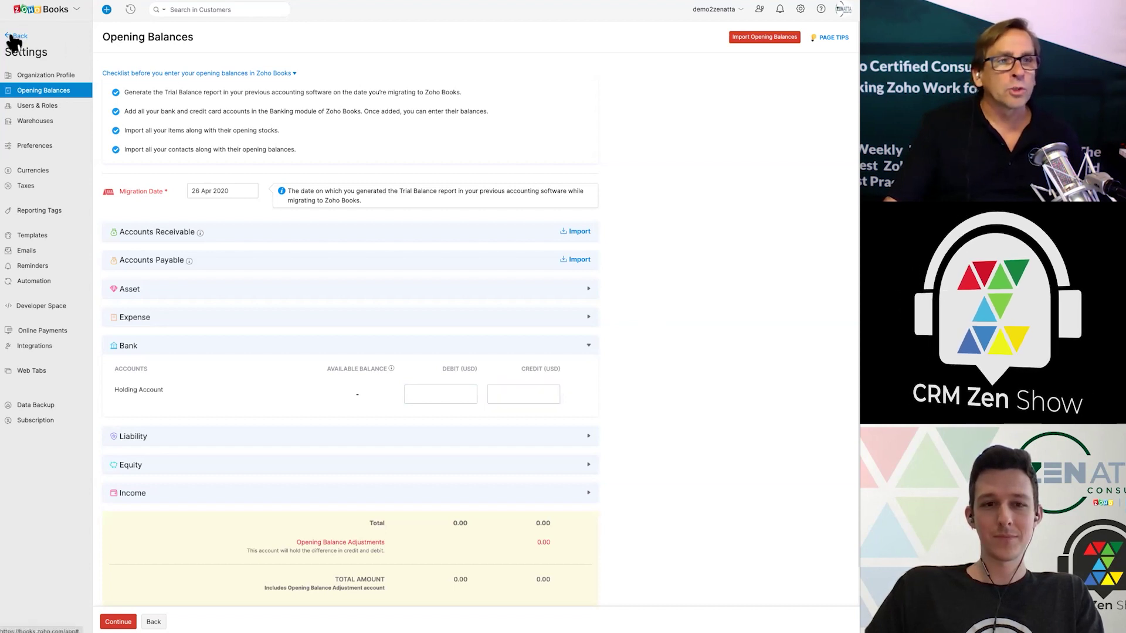